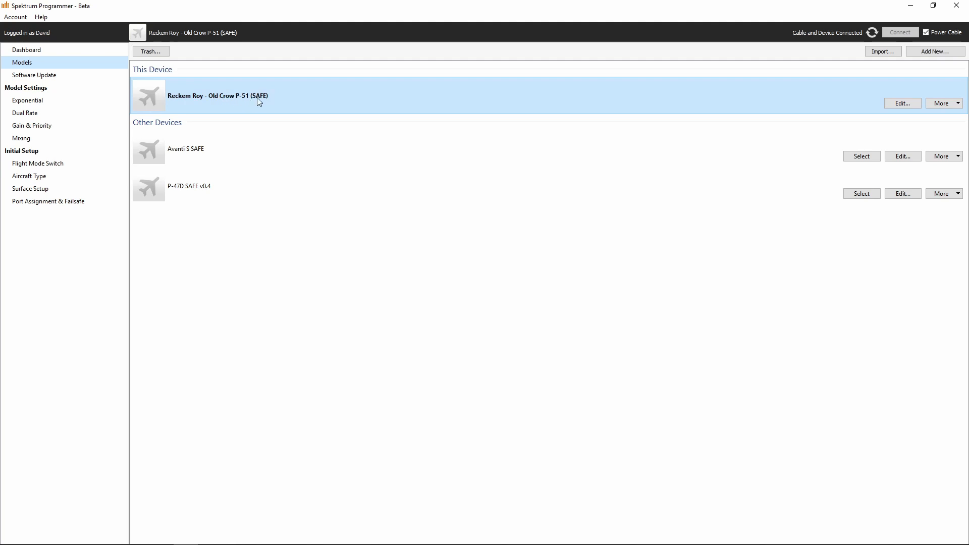
Step: Check the Old Crow P-51 (SAFE) model among the listed models and view its Exponential and Dual Rate settings
mouse_move(269, 100)
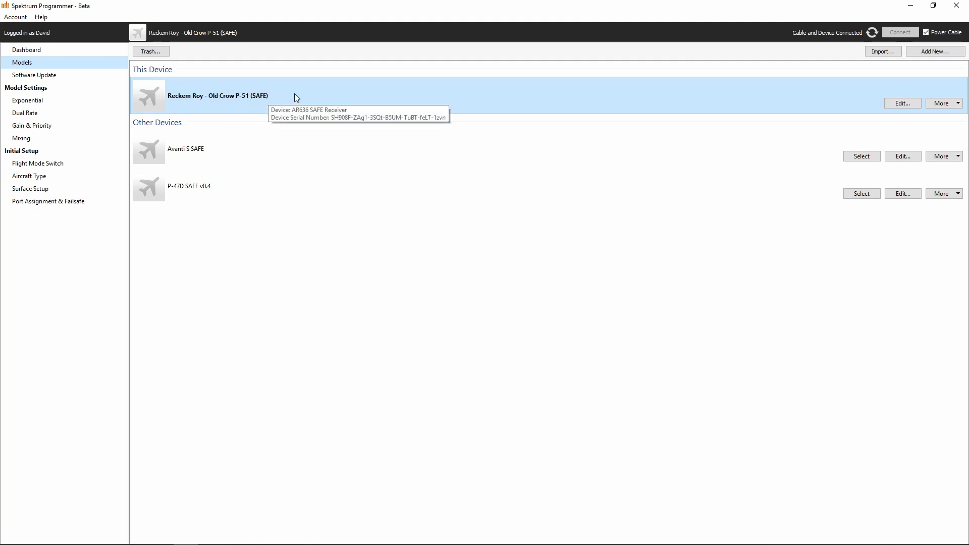
left_click(286, 96)
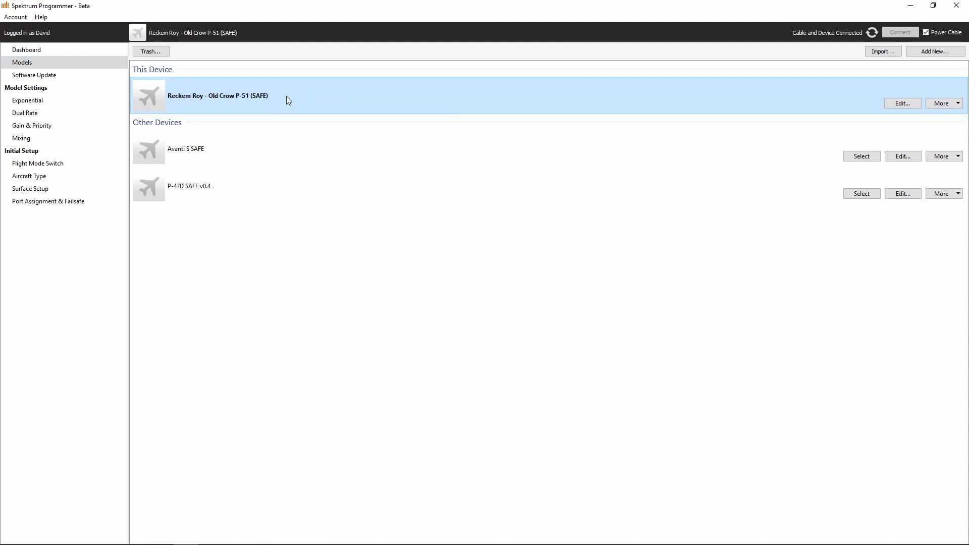
left_click(211, 150)
left_click(235, 186)
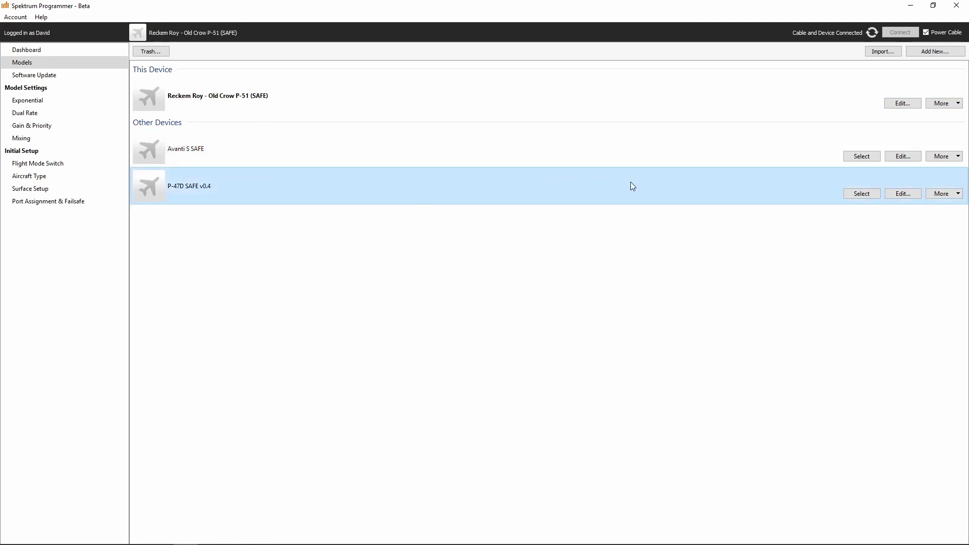
left_click(337, 101)
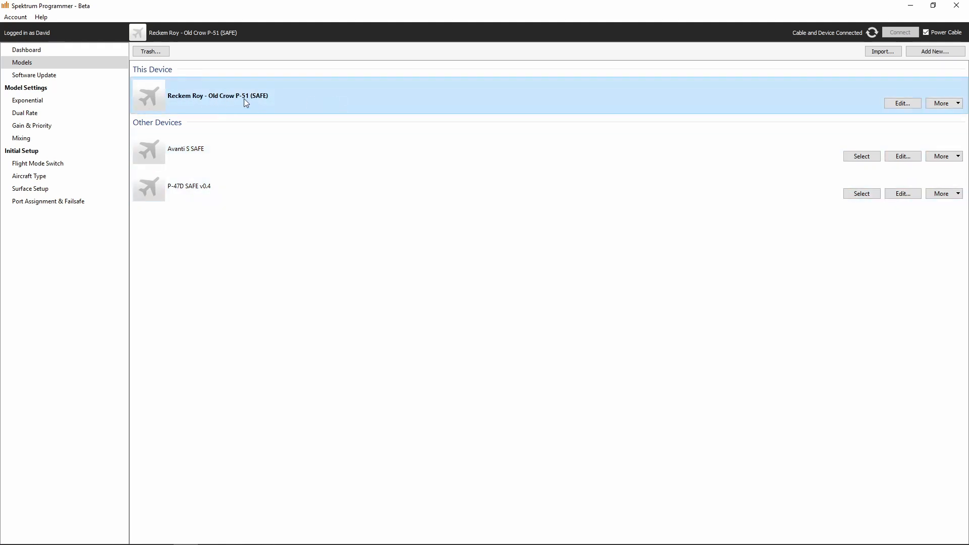
mouse_move(260, 107)
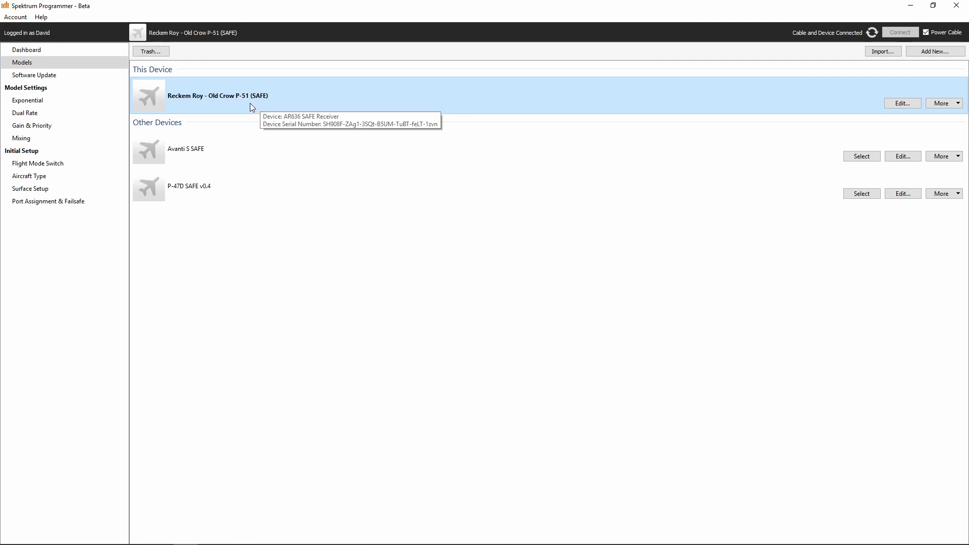
left_click(32, 103)
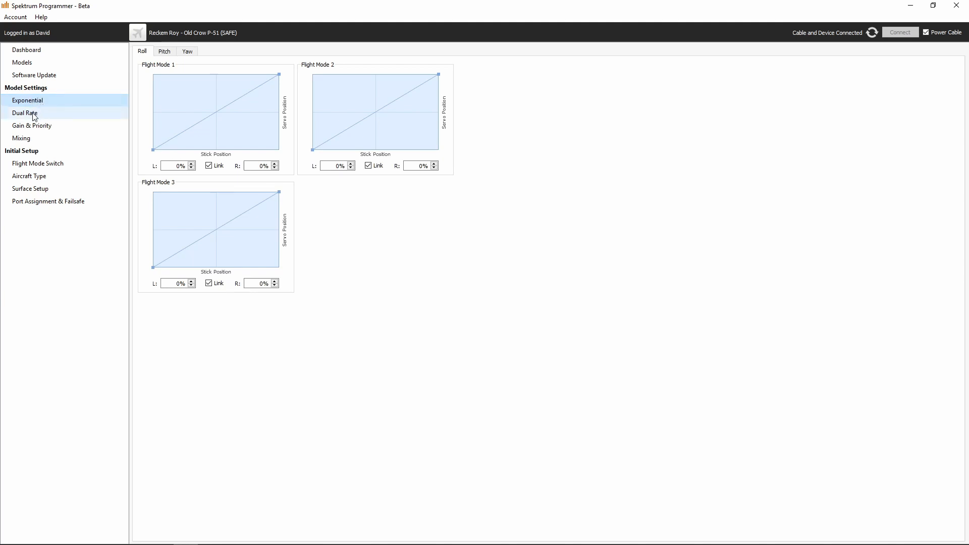
left_click(35, 117)
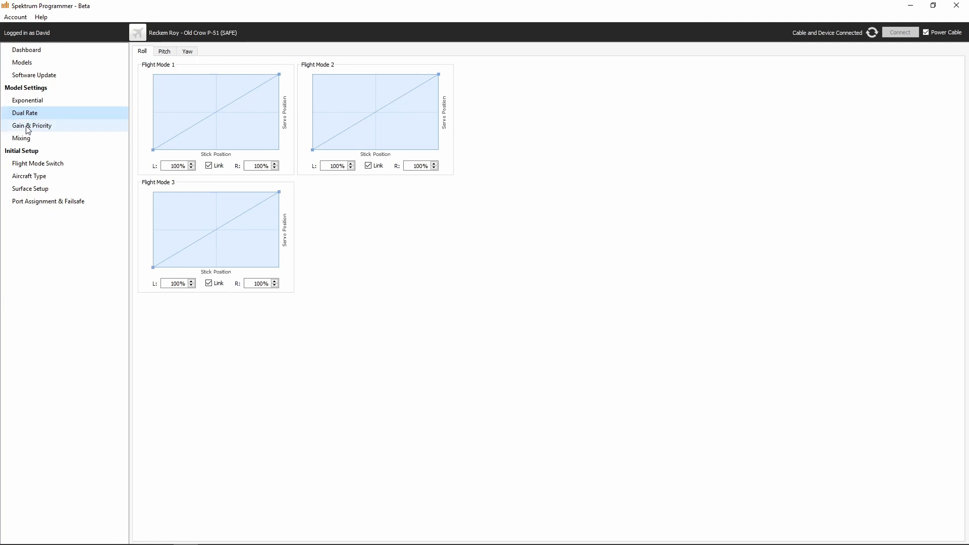
Step: Set the roll gain rate to 40% and the priority to 170% for Flight Modes 2 and 3
left_click(29, 129)
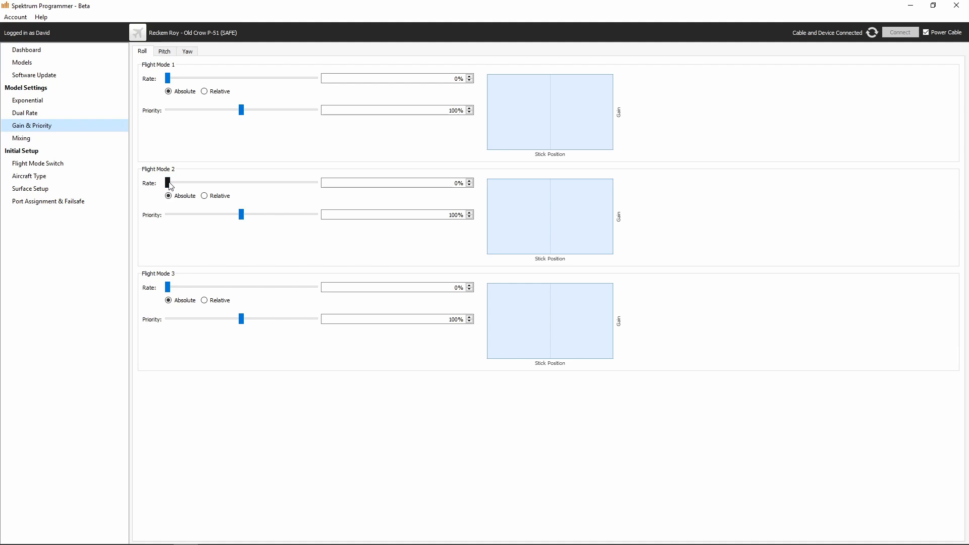
left_click_drag(168, 185, 227, 189)
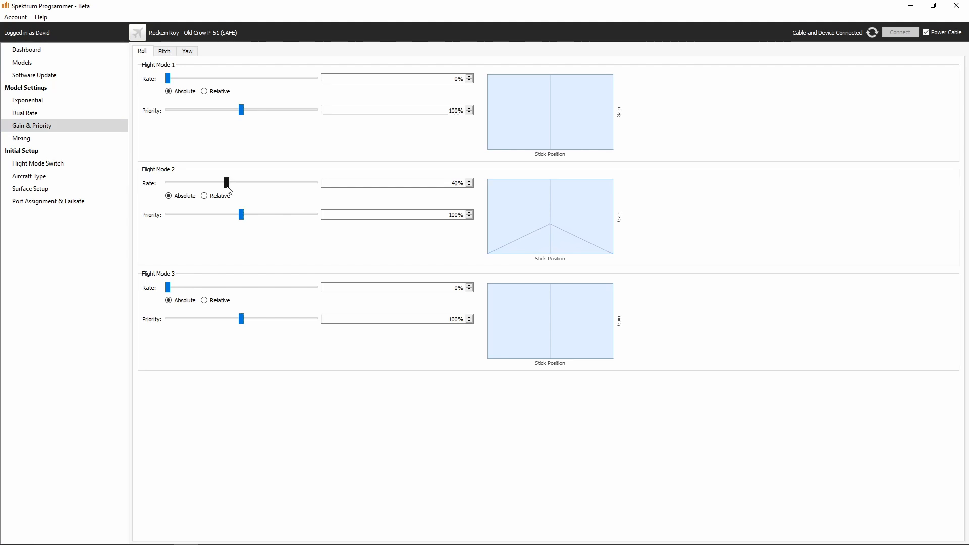
left_click_drag(167, 287, 229, 290)
left_click_drag(241, 216, 295, 225)
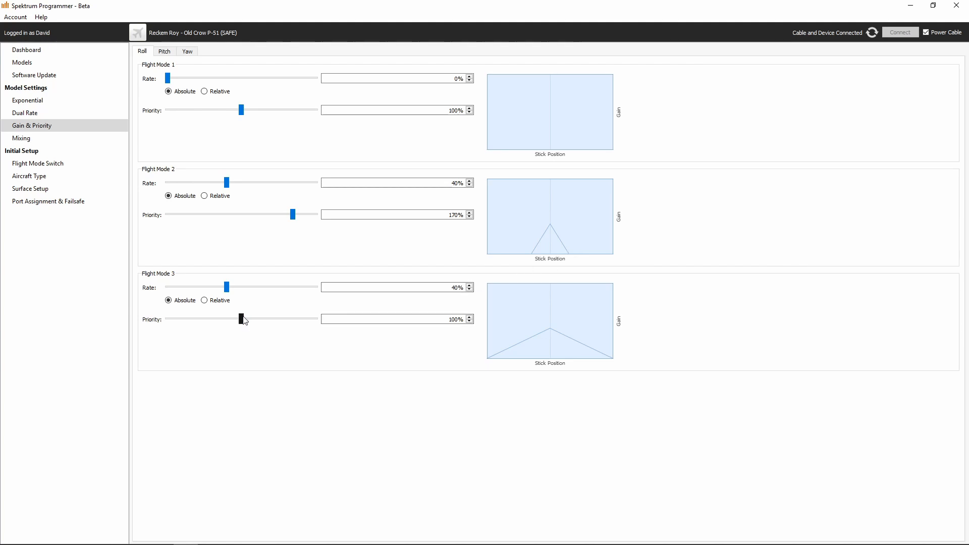
left_click_drag(242, 323, 294, 326)
left_click(143, 54)
Step: Set the pitch gain rate to 40% and the priority to 170% for Flight Modes 2 and 3
left_click(164, 53)
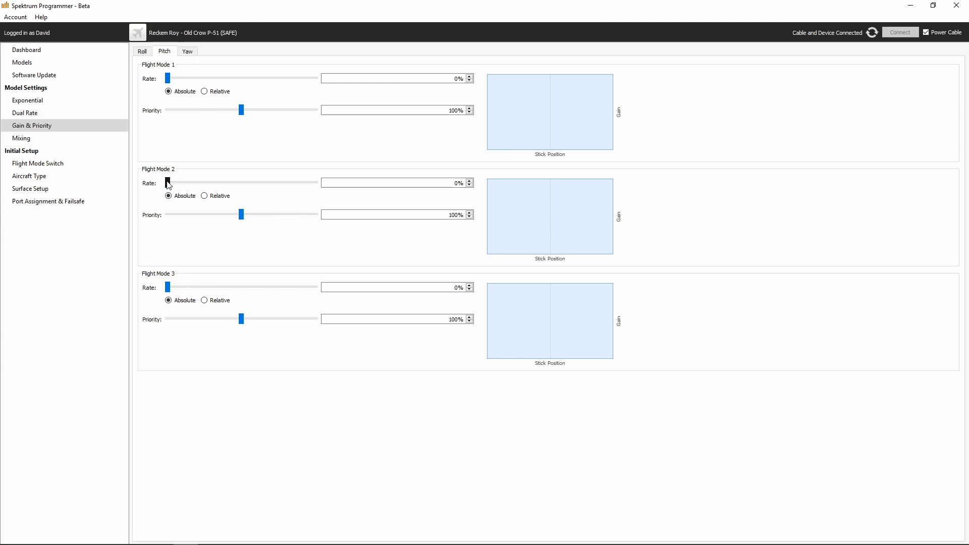
left_click_drag(168, 185, 227, 187)
left_click_drag(168, 288, 228, 288)
left_click(230, 292)
left_click_drag(230, 292, 227, 289)
left_click_drag(241, 214, 292, 213)
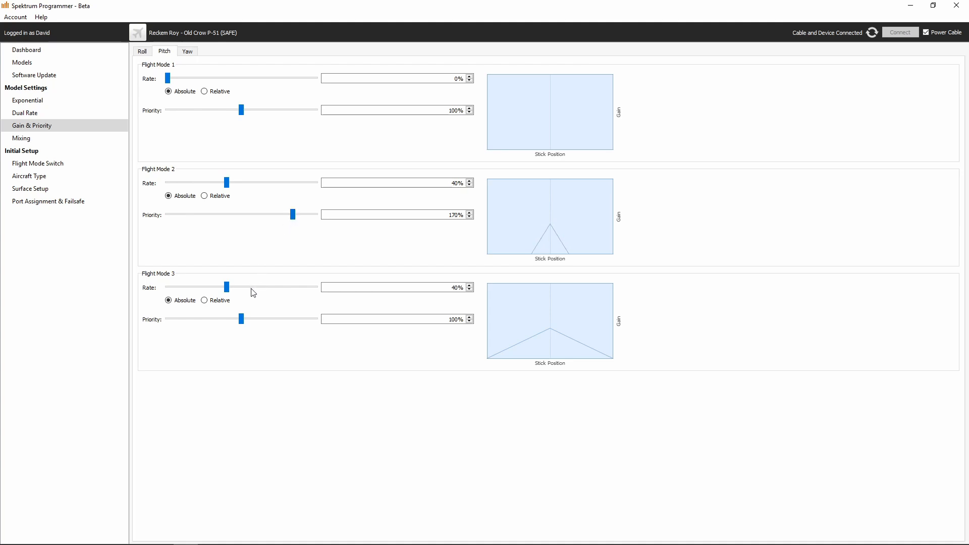
left_click_drag(242, 322, 293, 318)
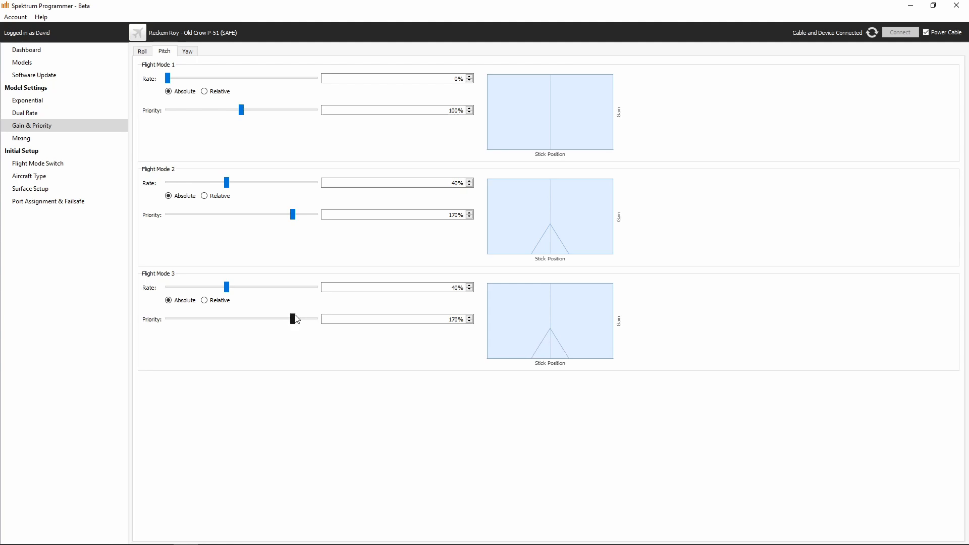
Step: Set the yaw gain rate to 50% and the priority to 170% for Flight Modes 2 and 3
left_click(195, 52)
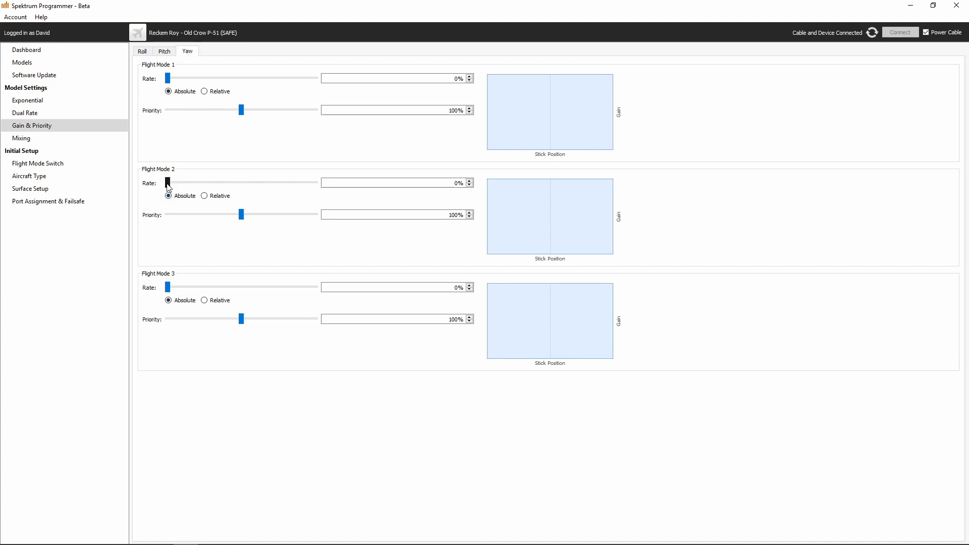
left_click_drag(168, 187, 242, 190)
left_click_drag(167, 290, 245, 295)
left_click_drag(241, 214, 294, 220)
left_click_drag(241, 320, 295, 329)
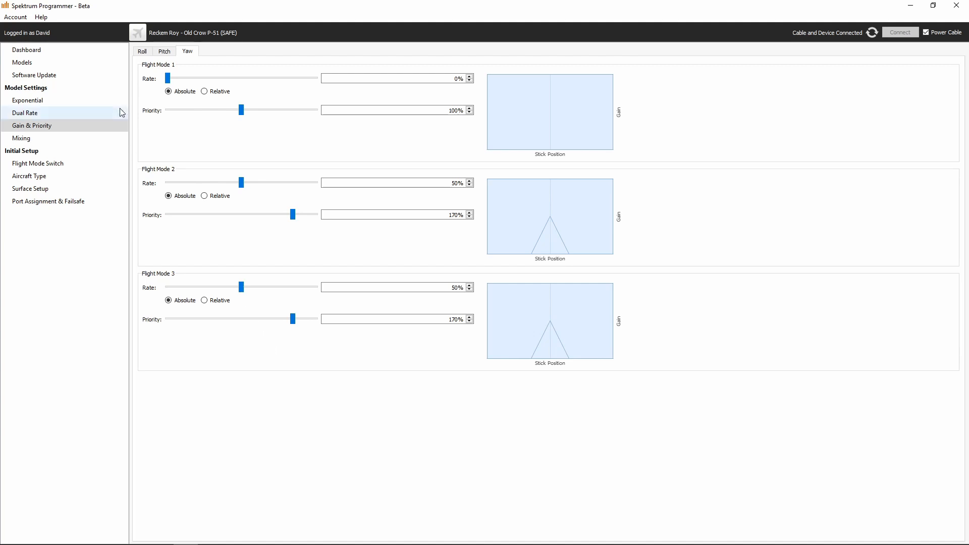
Step: Review the gain and priority values entered for roll, pitch and yaw
left_click(143, 52)
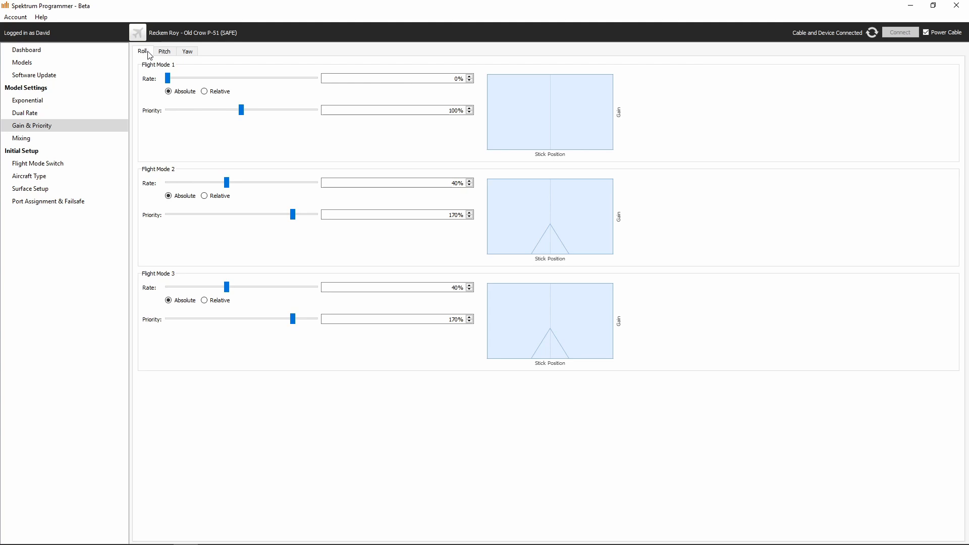
left_click(163, 53)
left_click(188, 53)
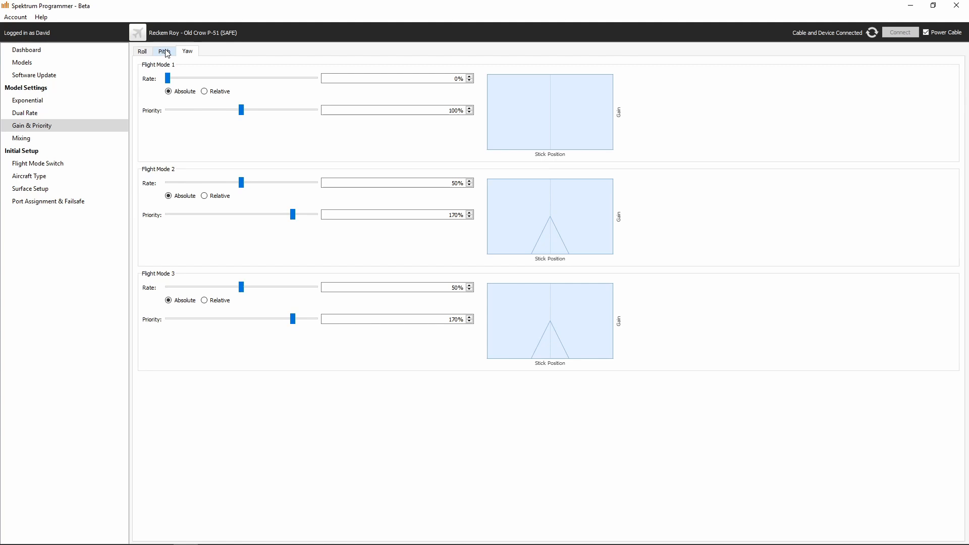
Step: Check the Mixing settings and assign the flight mode switch to Aux 2
left_click(21, 139)
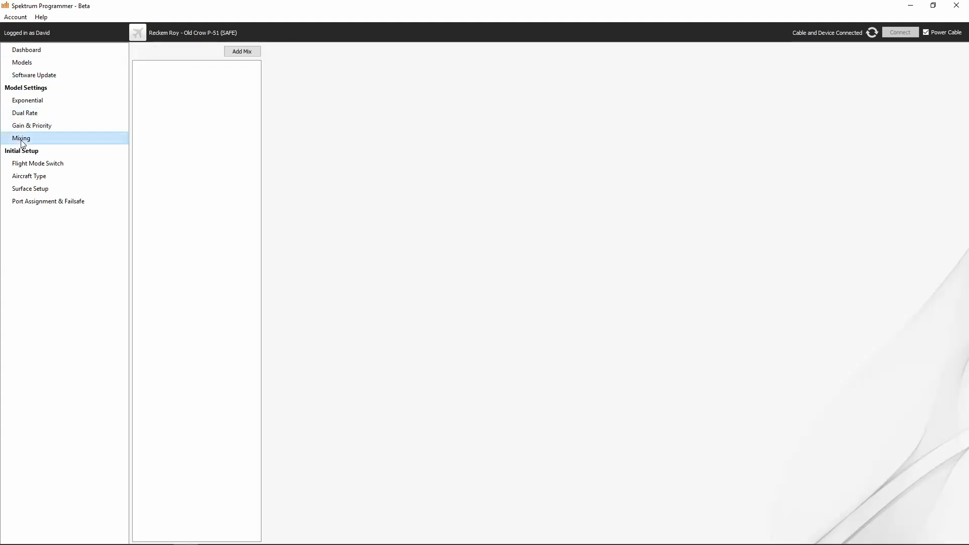
left_click(29, 166)
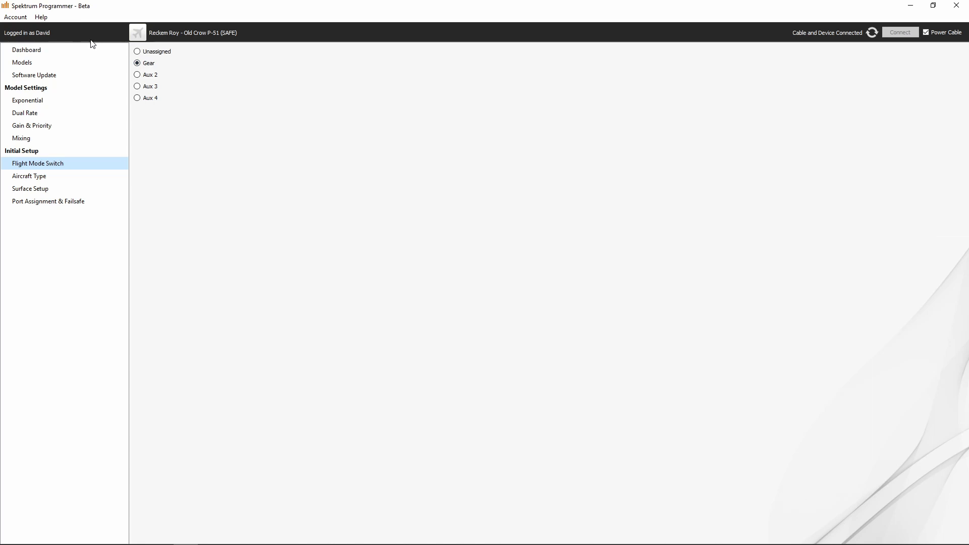
left_click(138, 76)
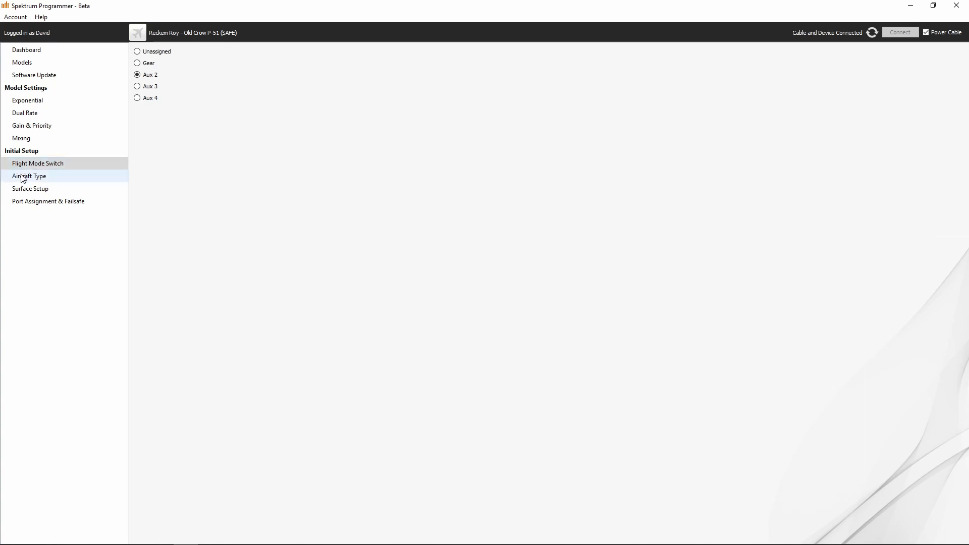
Step: Check the aircraft's wing and tail types and the aileron's surface setup values
left_click(28, 177)
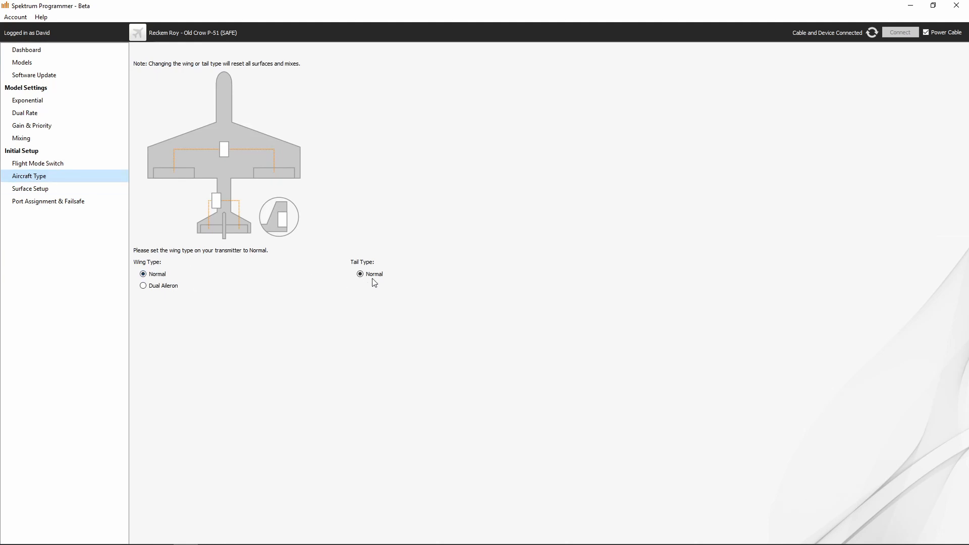
left_click(19, 190)
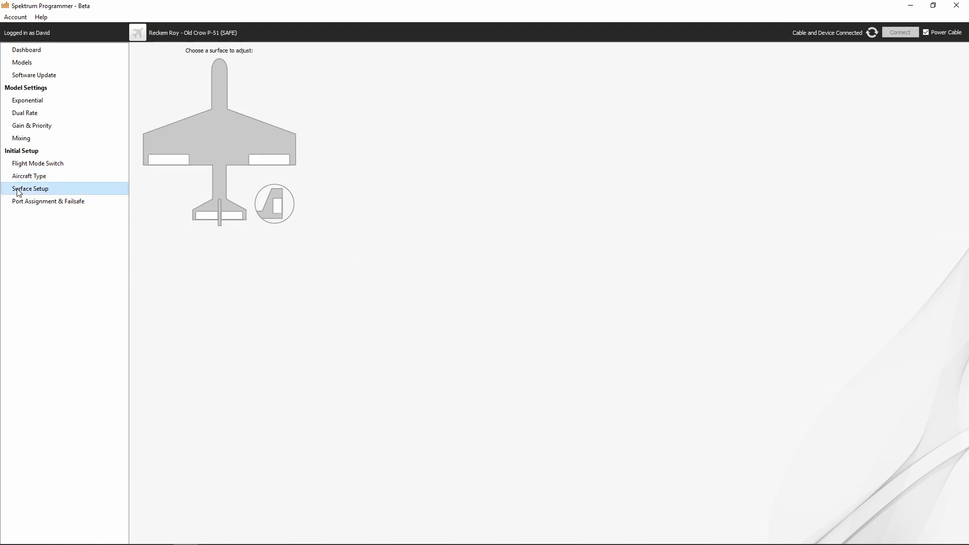
left_click(170, 163)
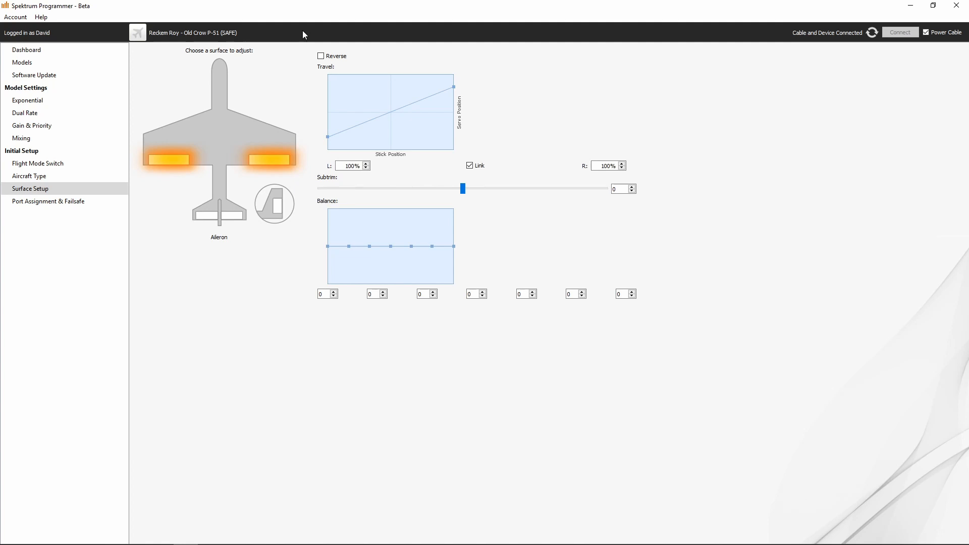
Step: Set the failsafe for the aileron, elevator and rudder channels to SAFE
left_click(33, 206)
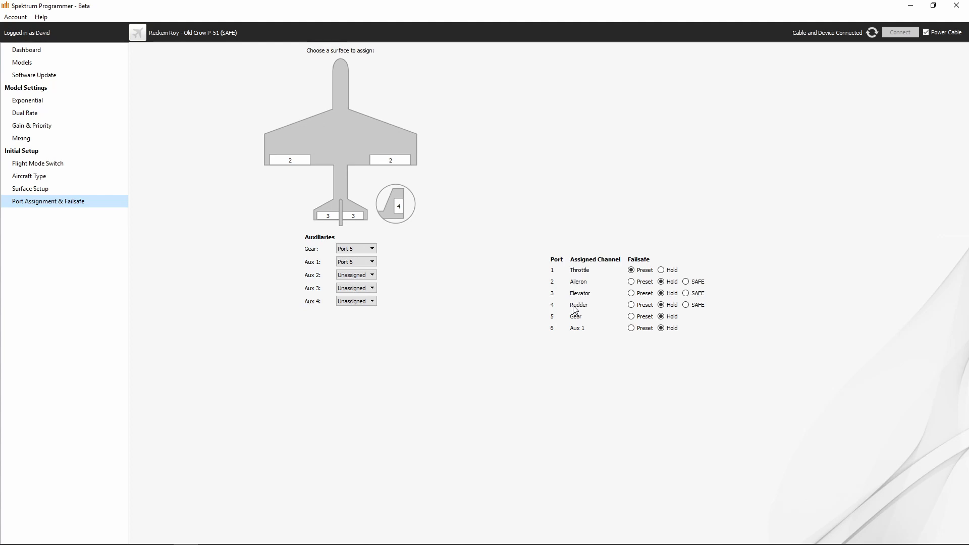
left_click(687, 282)
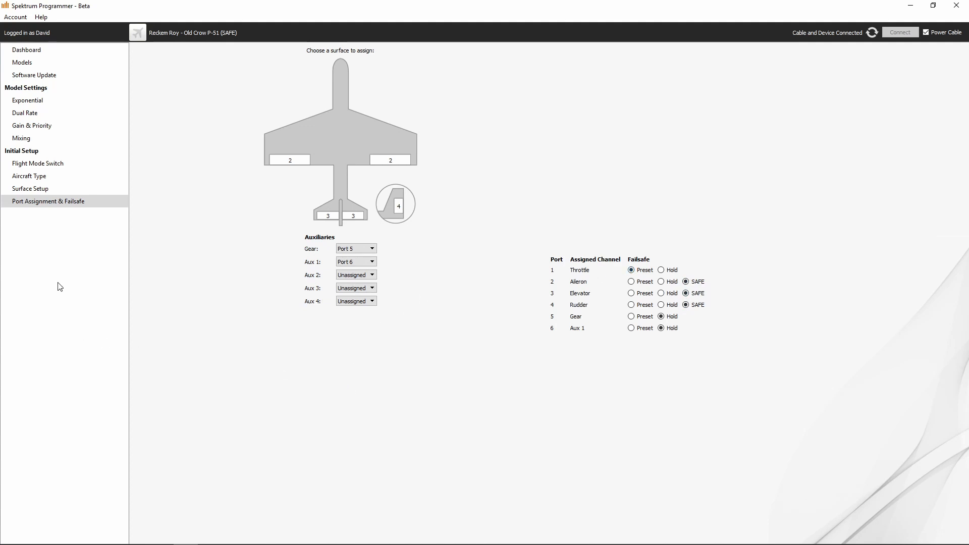
Step: Review the surface setup, exponential, dual rate, gain and priority for each axis, mixing and flight mode switch settings
left_click(31, 190)
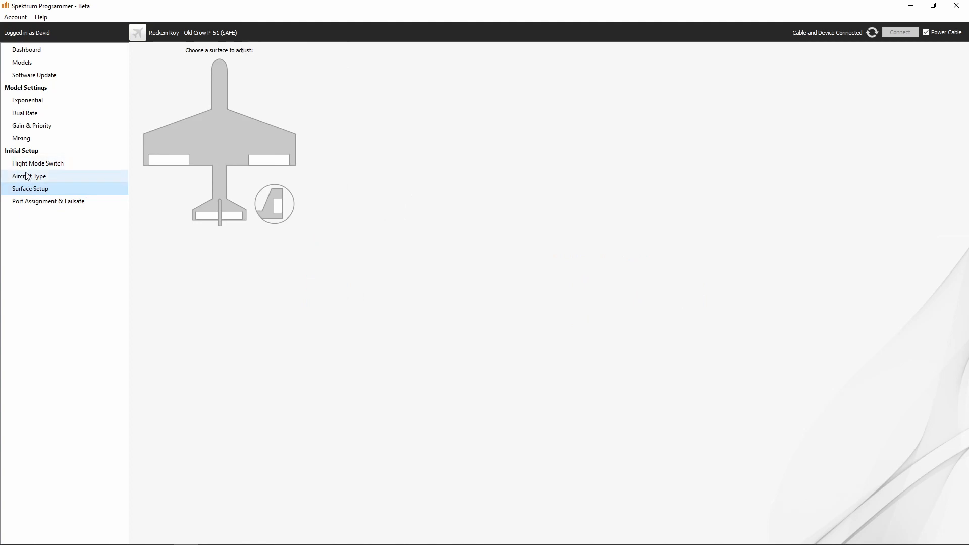
left_click(27, 105)
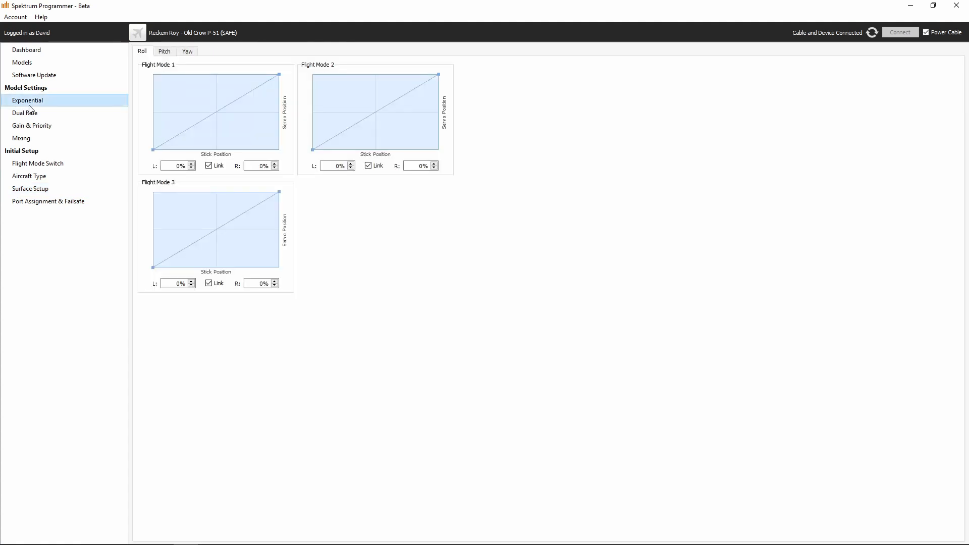
left_click(27, 112)
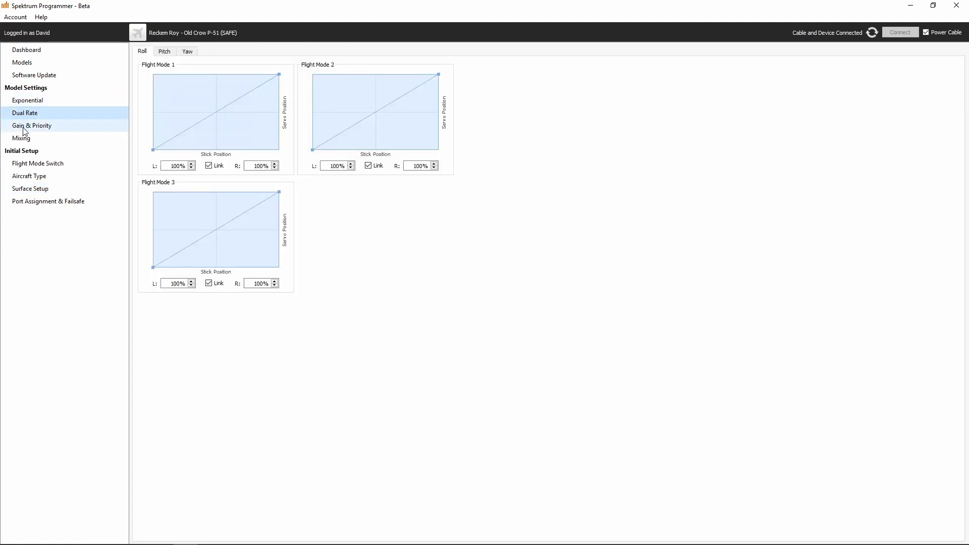
left_click(24, 128)
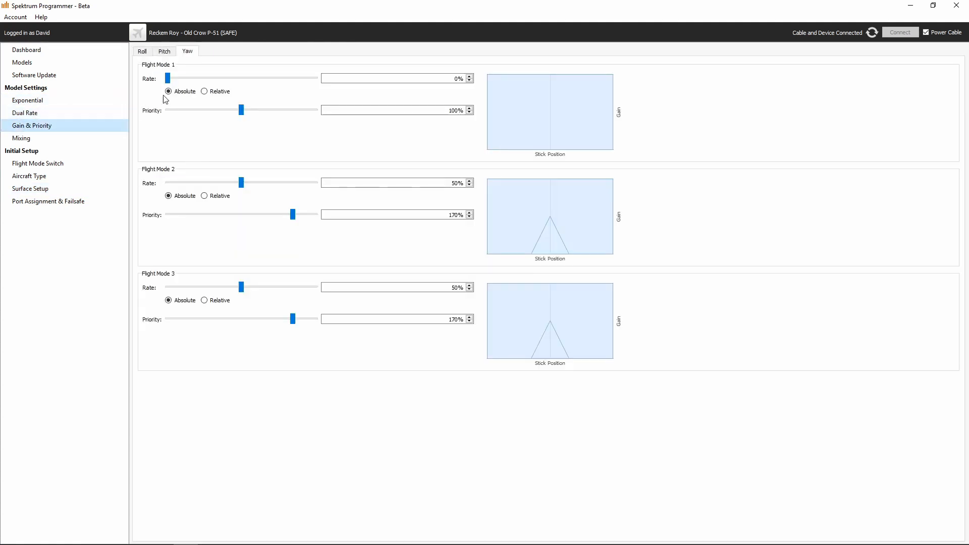
left_click(143, 52)
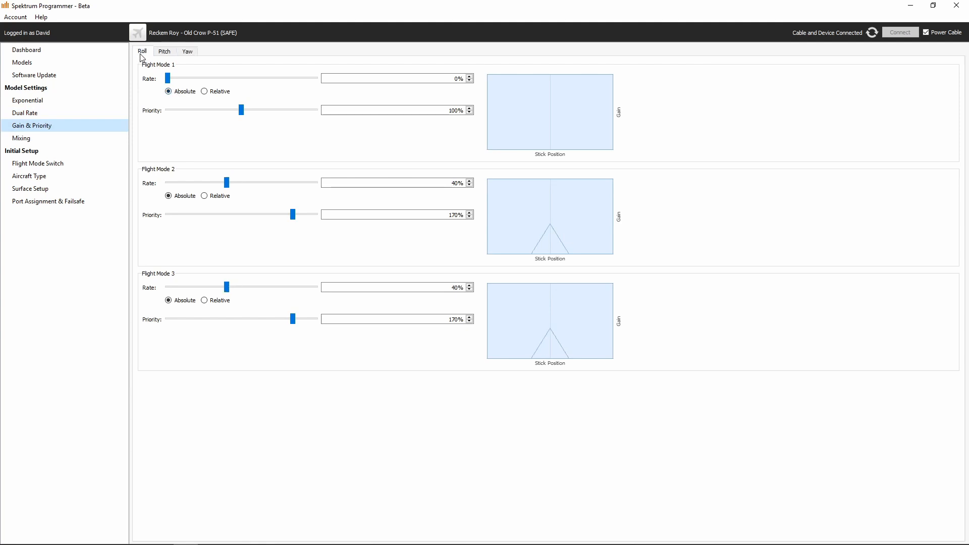
left_click(182, 53)
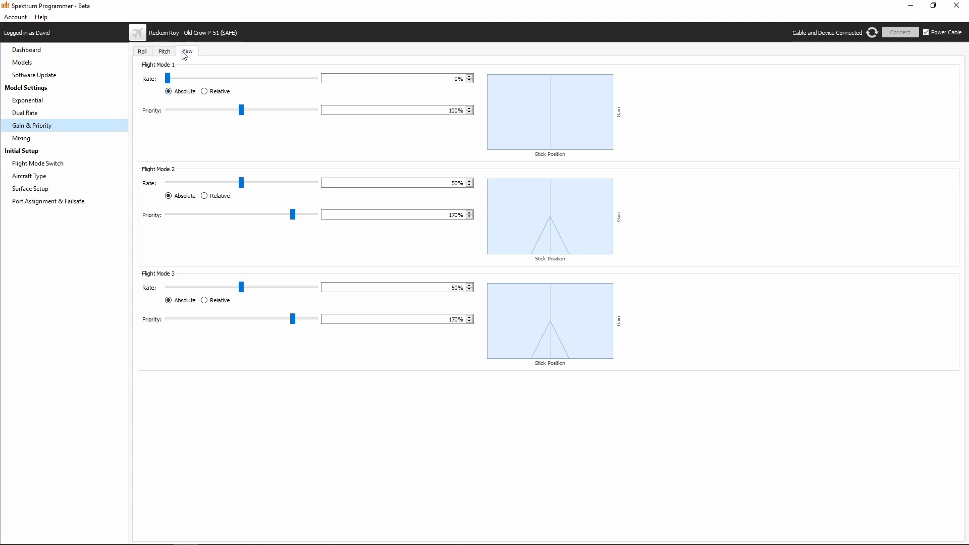
left_click(143, 53)
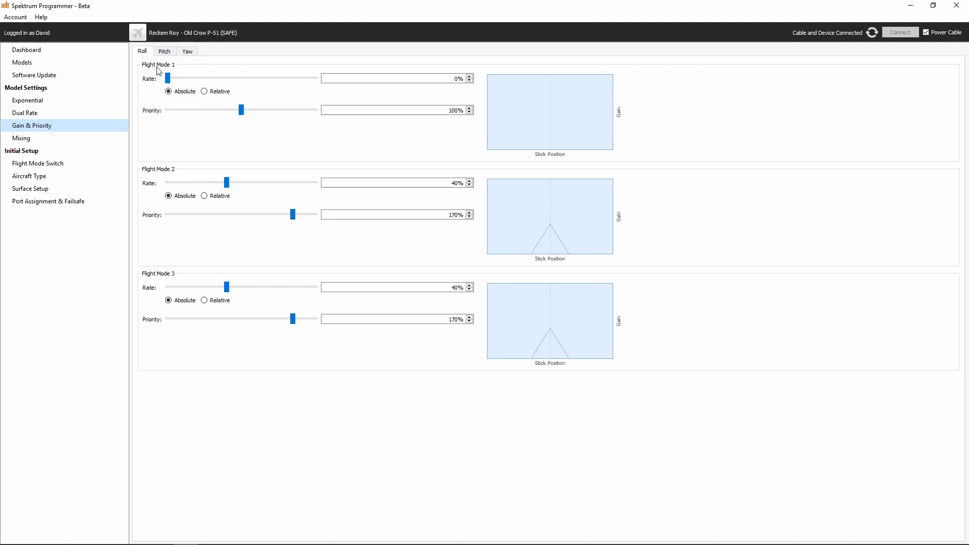
left_click(162, 54)
left_click(187, 53)
left_click(142, 53)
left_click(160, 51)
left_click(188, 53)
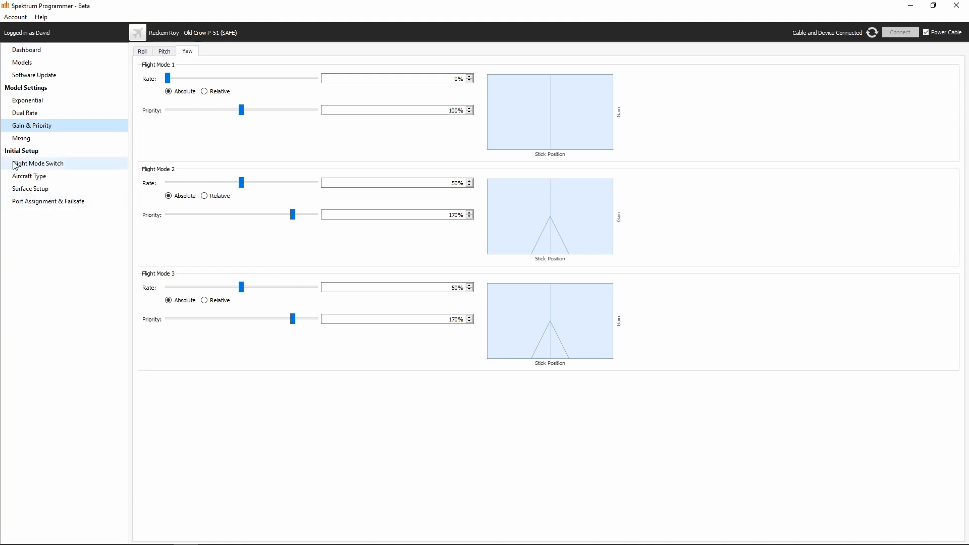
left_click(29, 141)
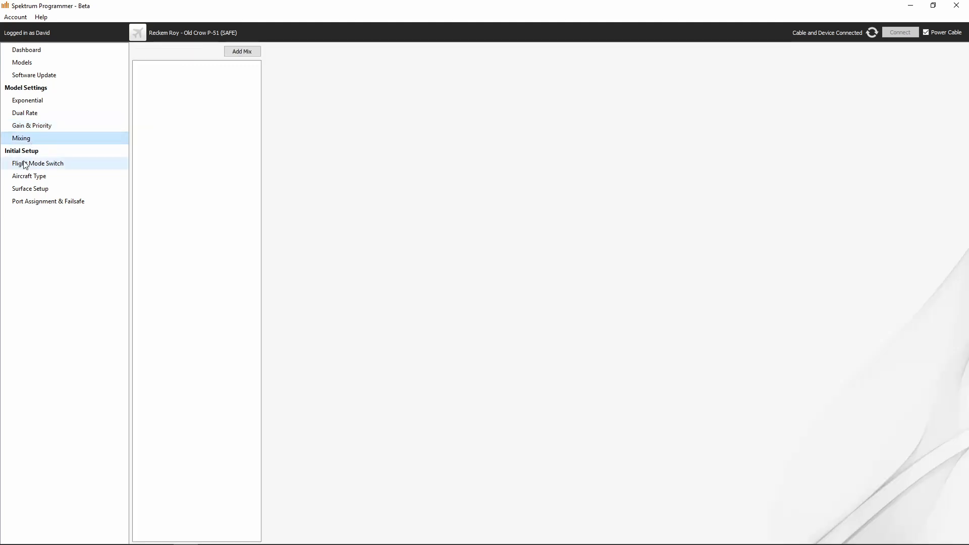
left_click(25, 165)
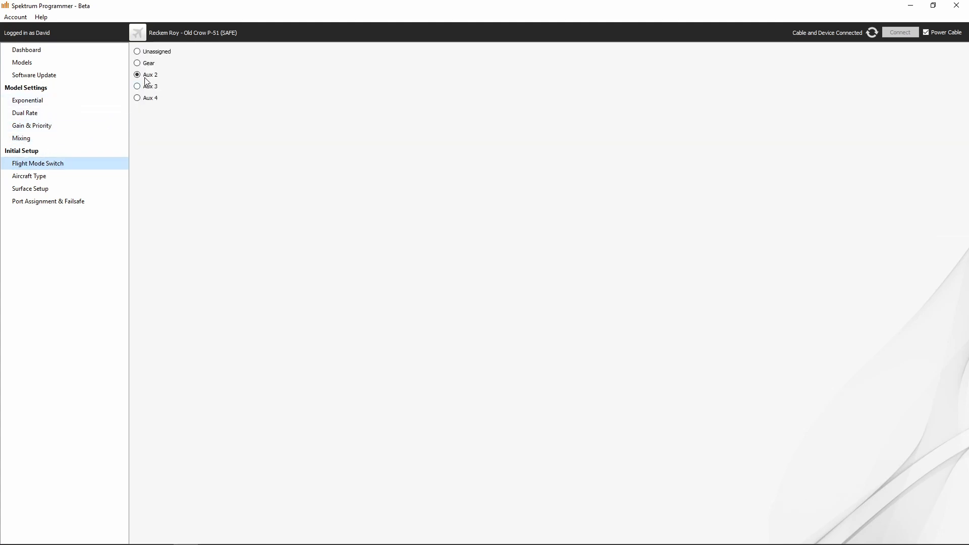
Step: Review the aircraft's wing and tail types and the surface setup of the aileron, elevator and rudder
left_click(44, 177)
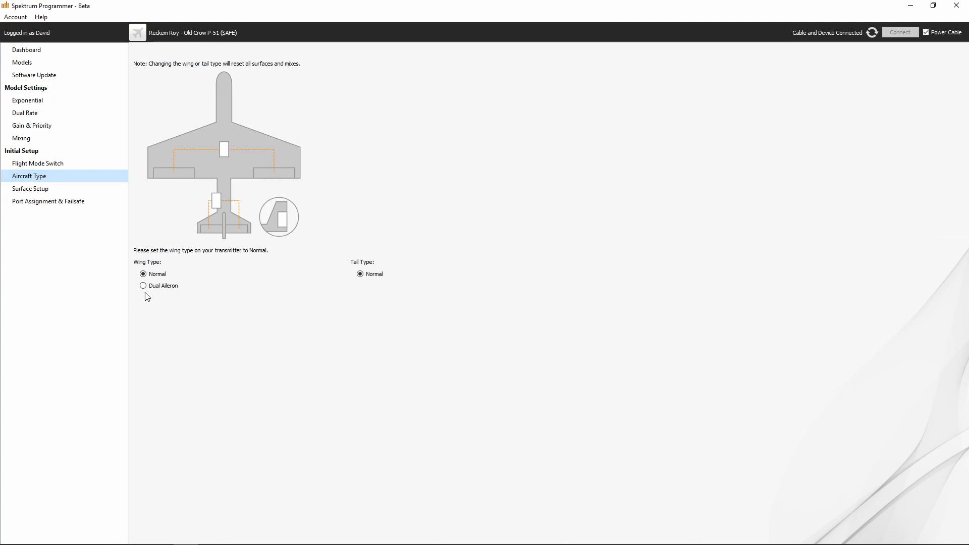
left_click(21, 191)
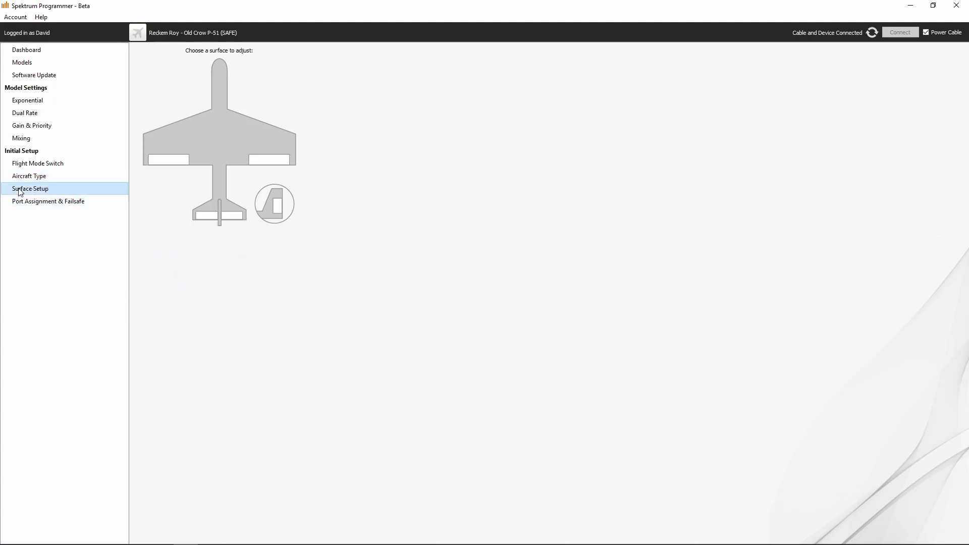
left_click(166, 162)
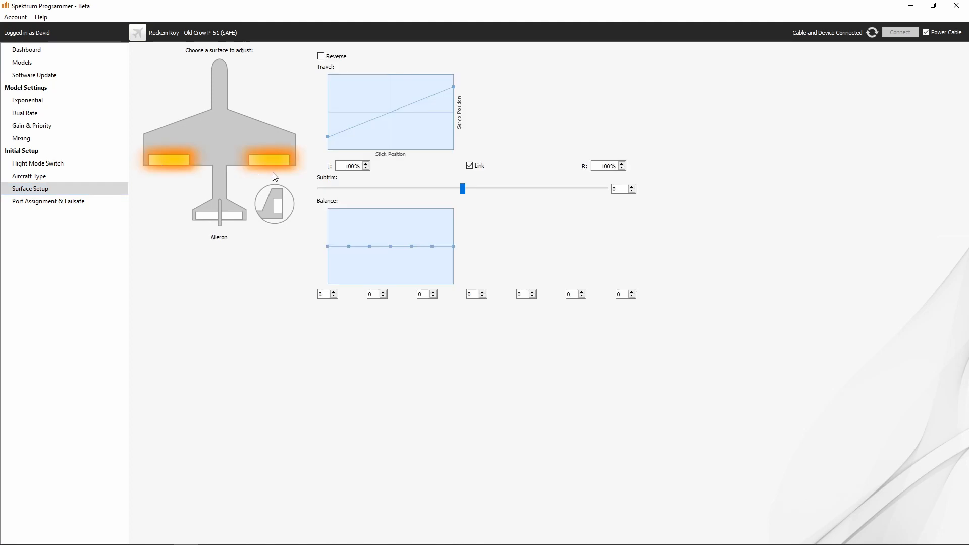
left_click(204, 216)
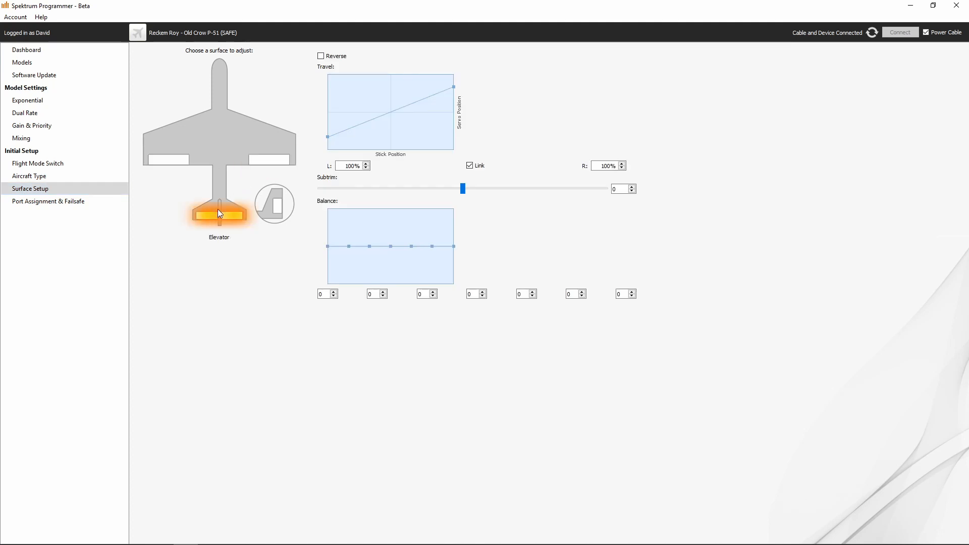
left_click(277, 205)
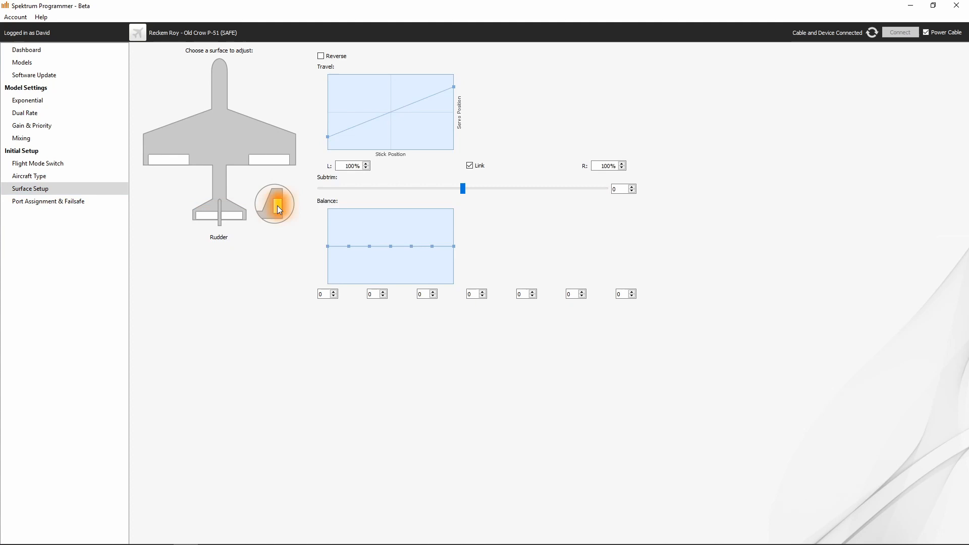
Step: Review the port assignments of the surfaces and auxiliaries and the failsafe setting of each channel
left_click(29, 207)
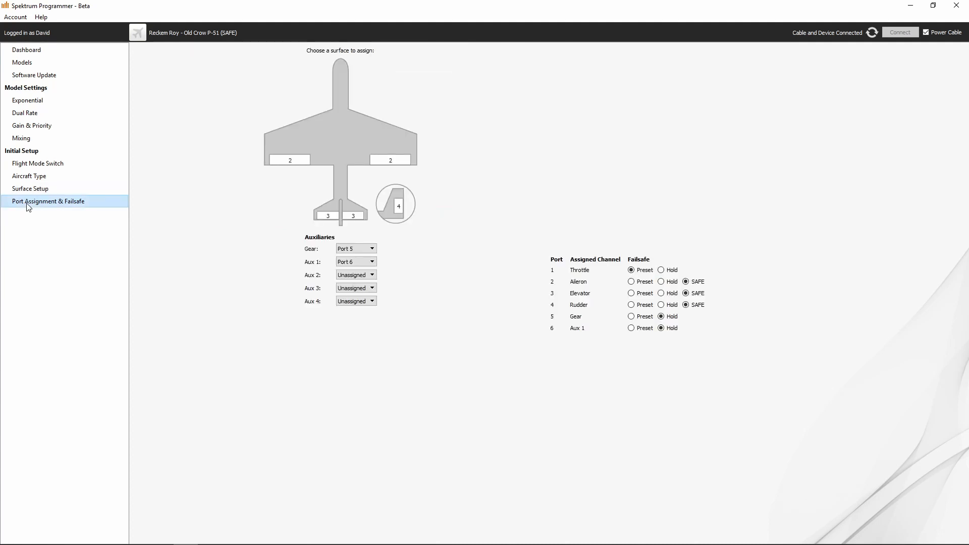
left_click(300, 161)
left_click(318, 240)
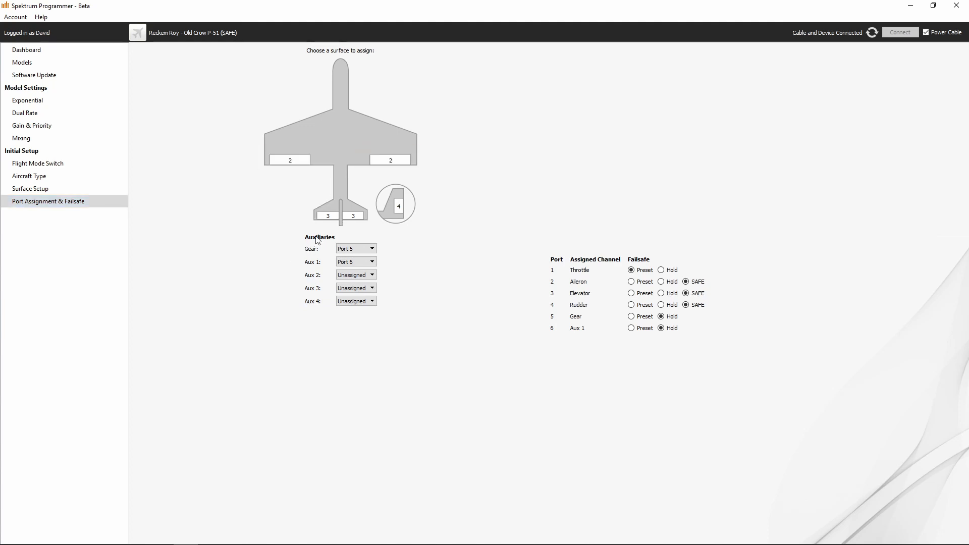